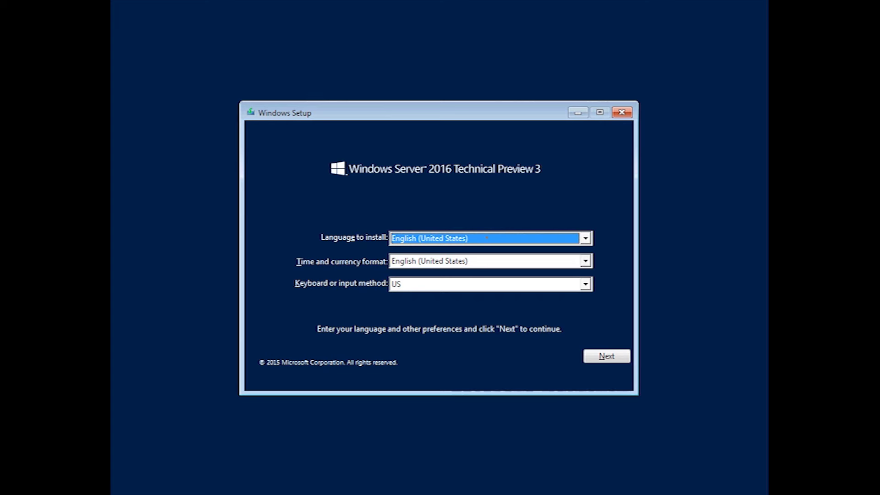
Choose English (Australia) as the time and currency format and continue.
{"action": "left_click", "coordinate": [531, 242]}
{"action": "left_click", "coordinate": [492, 262]}
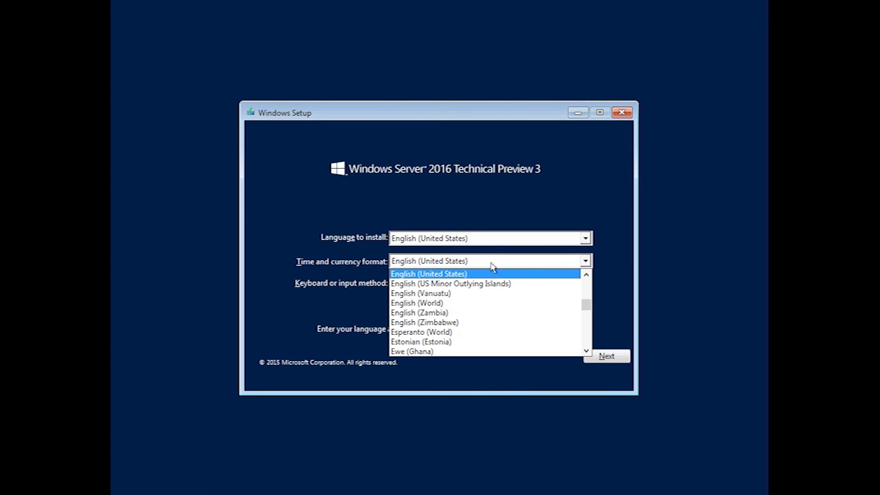
{"action": "scroll", "coordinate": [475, 335], "scroll_direction": "down", "scroll_amount": 3}
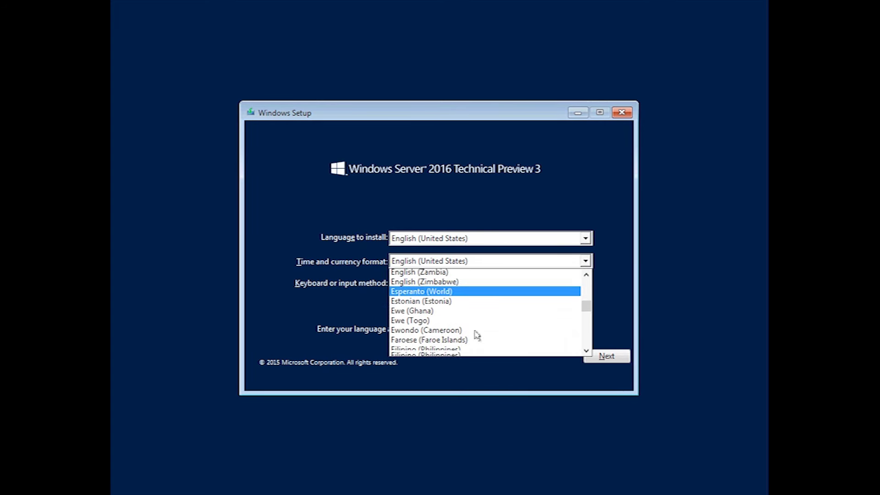
{"action": "scroll", "coordinate": [477, 337], "scroll_direction": "up", "scroll_amount": 1}
{"action": "scroll", "coordinate": [476, 338], "scroll_direction": "up", "scroll_amount": 18}
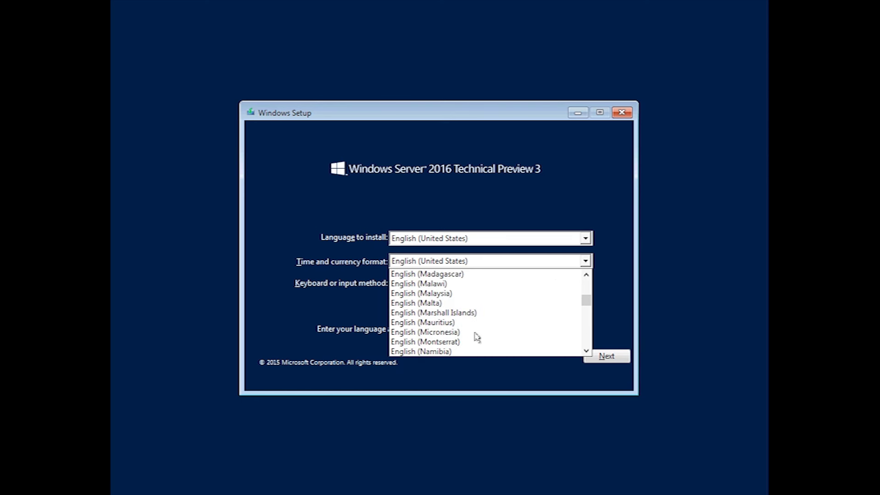
{"action": "key", "text": "e"}
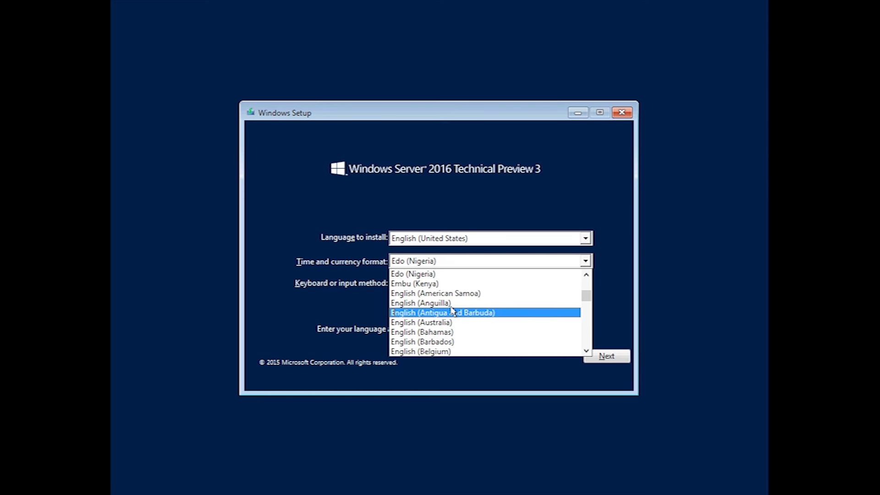
{"action": "left_click", "coordinate": [426, 323]}
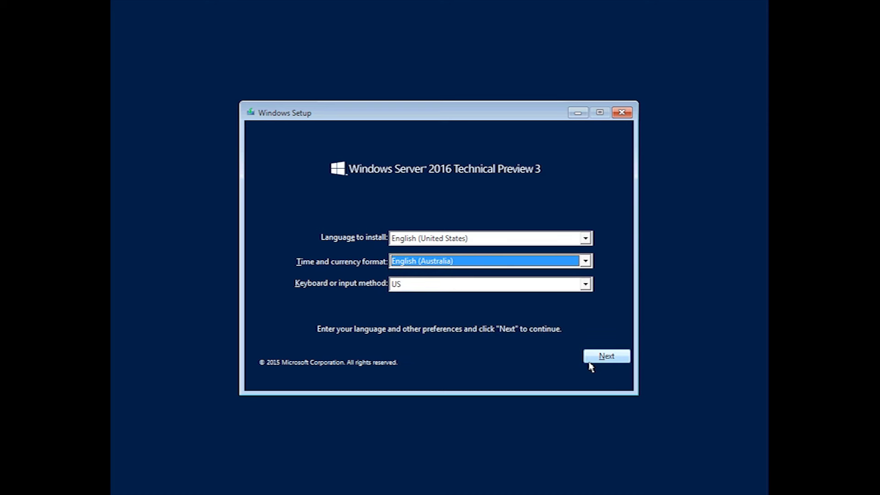
{"action": "left_click", "coordinate": [603, 361]}
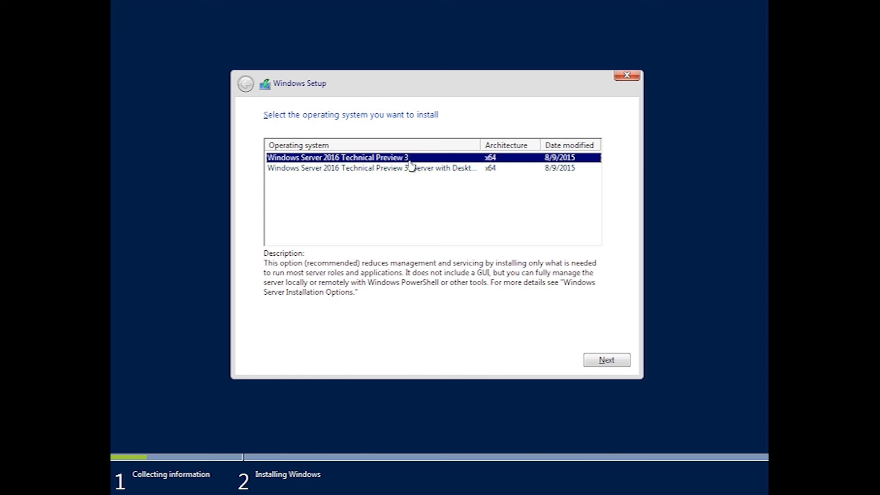
Select the Technical Preview 3 (Server with Desktop Experience) edition and continue to the license terms.
{"action": "left_click", "coordinate": [431, 169]}
{"action": "left_click_drag", "start_coordinate": [480, 145], "coordinate": [559, 143]}
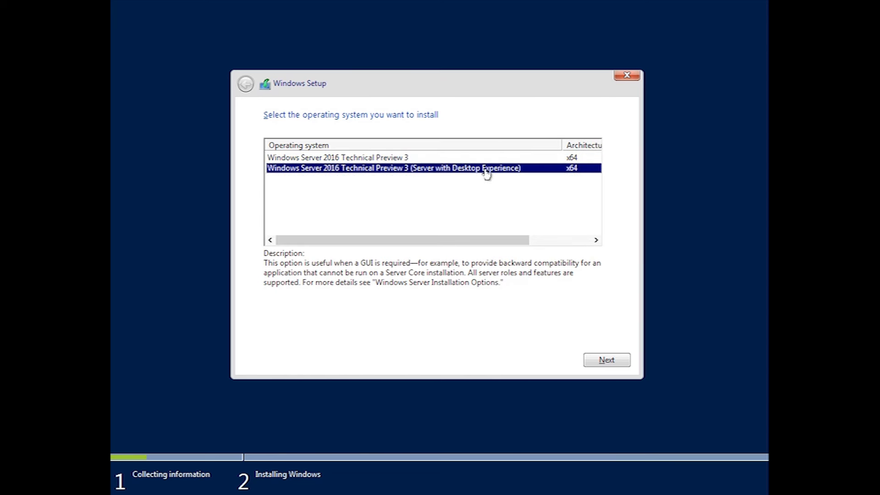
{"action": "left_click", "coordinate": [388, 159]}
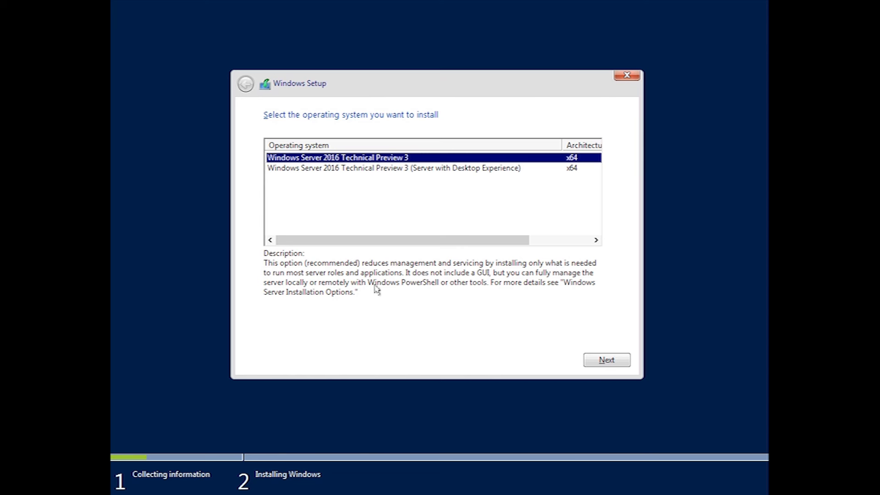
{"action": "left_click", "coordinate": [346, 168]}
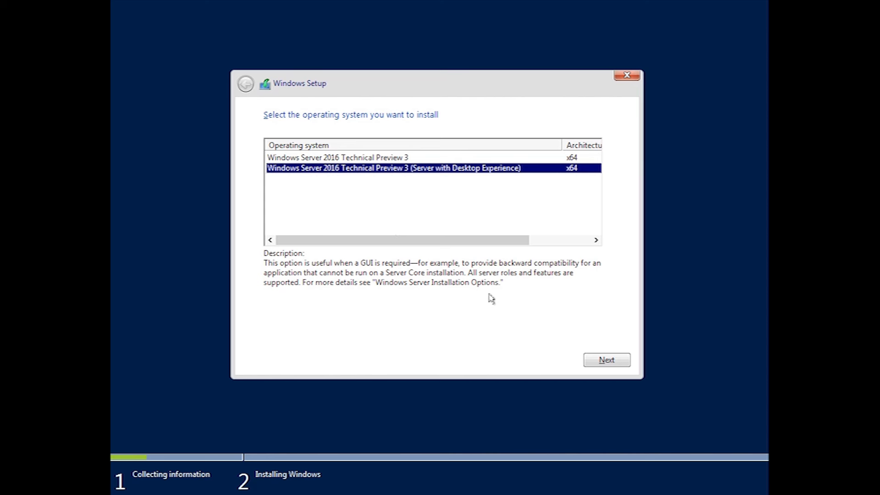
{"action": "left_click", "coordinate": [601, 358]}
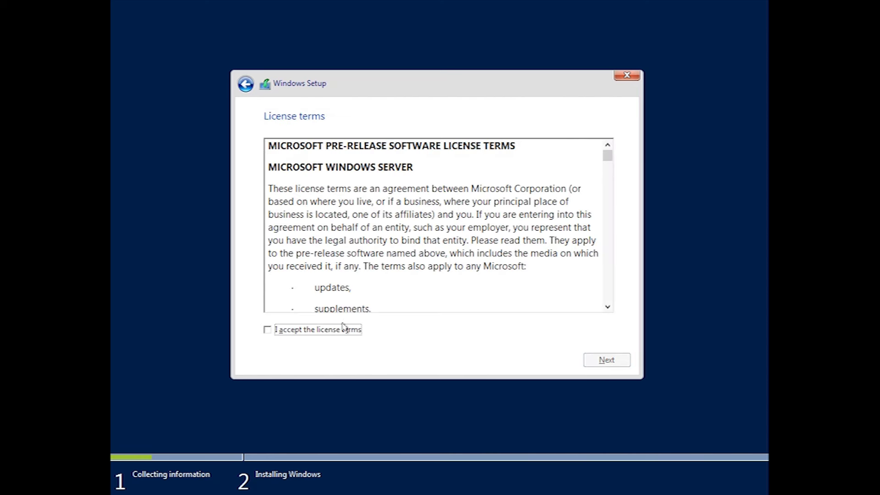
Accept the license terms and run a Custom install onto Drive 0's unallocated space.
{"action": "left_click", "coordinate": [358, 334]}
{"action": "left_click", "coordinate": [587, 362]}
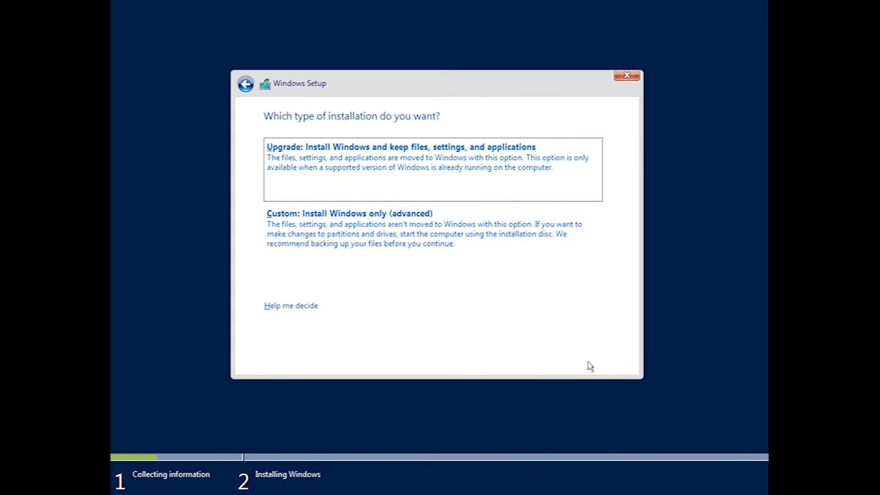
{"action": "left_click", "coordinate": [379, 231]}
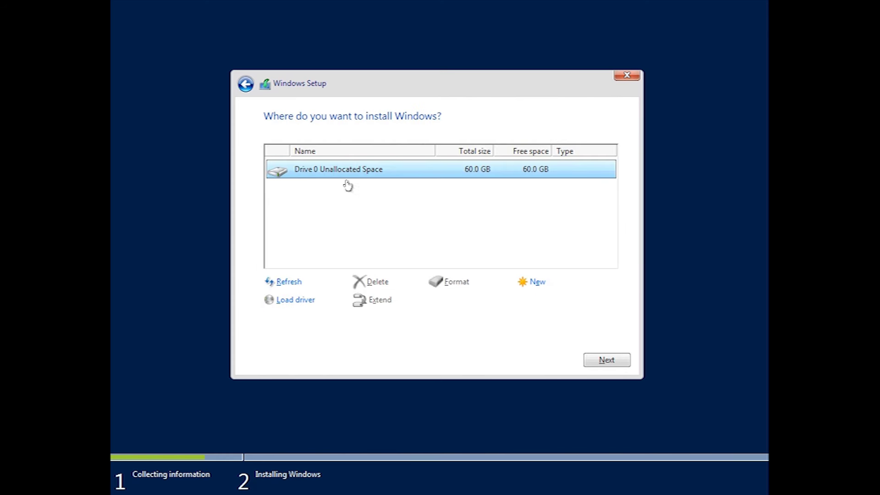
{"action": "left_click", "coordinate": [592, 361]}
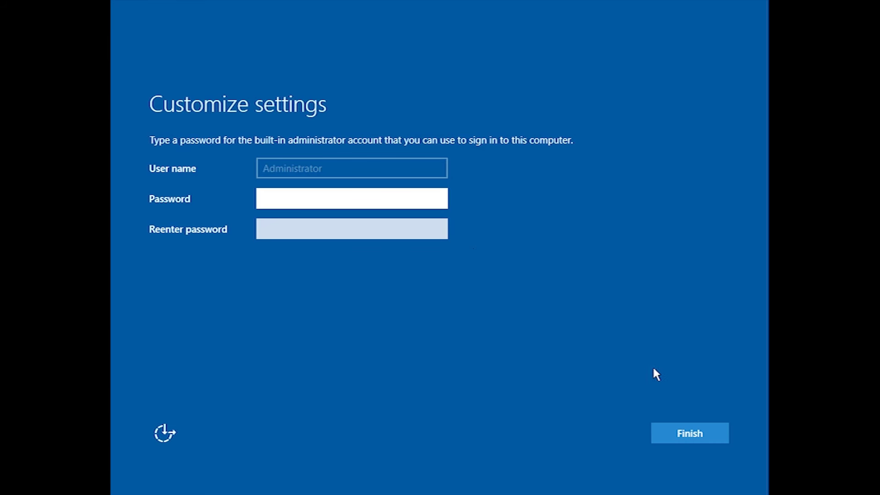
Replace the mistyped entry with the new Administrator password and retype it in Reenter password.
{"action": "type", "text": "******"}
{"action": "double_click", "coordinate": [347, 200]}
{"action": "left_click", "coordinate": [350, 202]}
{"action": "key", "text": "Return"}
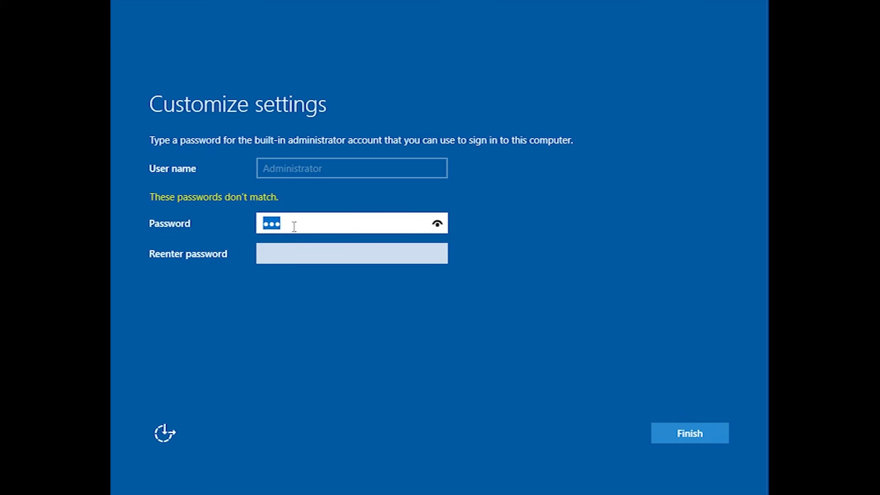
{"action": "type", "text": "12345"}
{"action": "key", "text": "BackSpace"}
{"action": "key", "text": "BackSpace"}
{"action": "key", "text": "BackSpace"}
{"action": "key", "text": "BackSpace"}
{"action": "key", "text": "BackSpace"}
{"action": "type", "text": "Password123"}
{"action": "key", "text": "Tab"}
{"action": "type", "text": "Pass"}
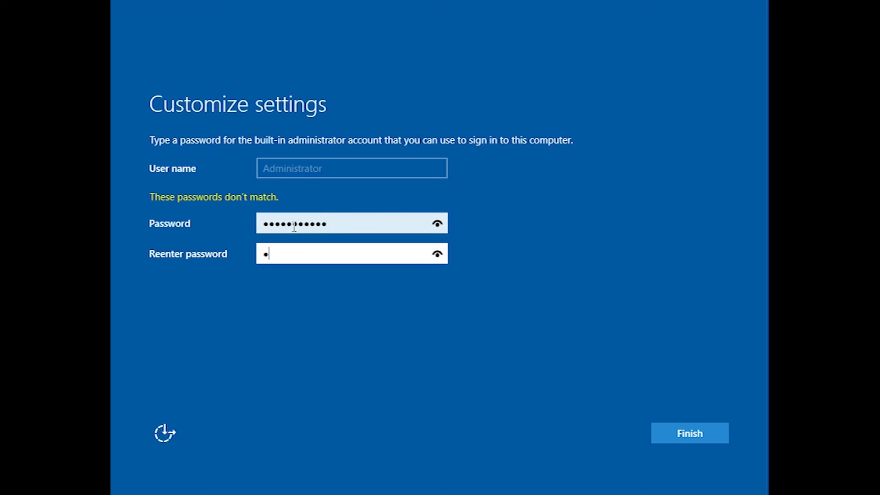
{"action": "type", "text": "word123"}
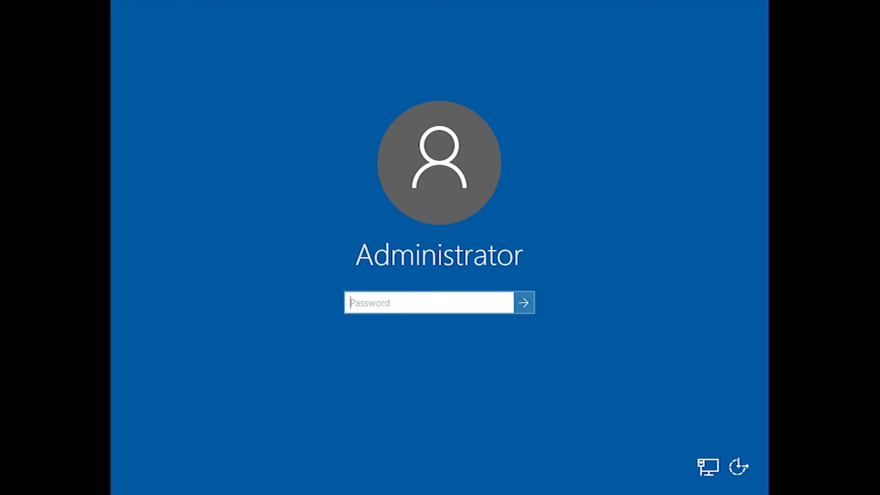
Enter the Administrator account password and sign in.
{"action": "type", "text": "************"}
{"action": "key", "text": "Return"}
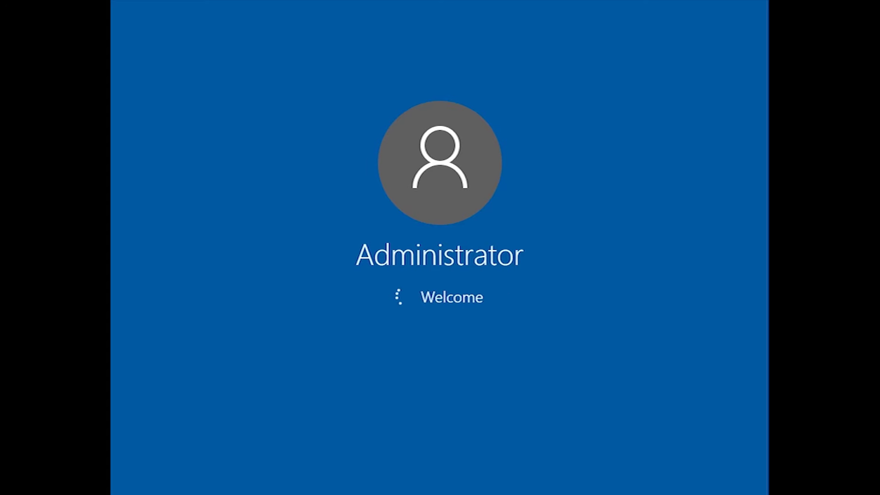